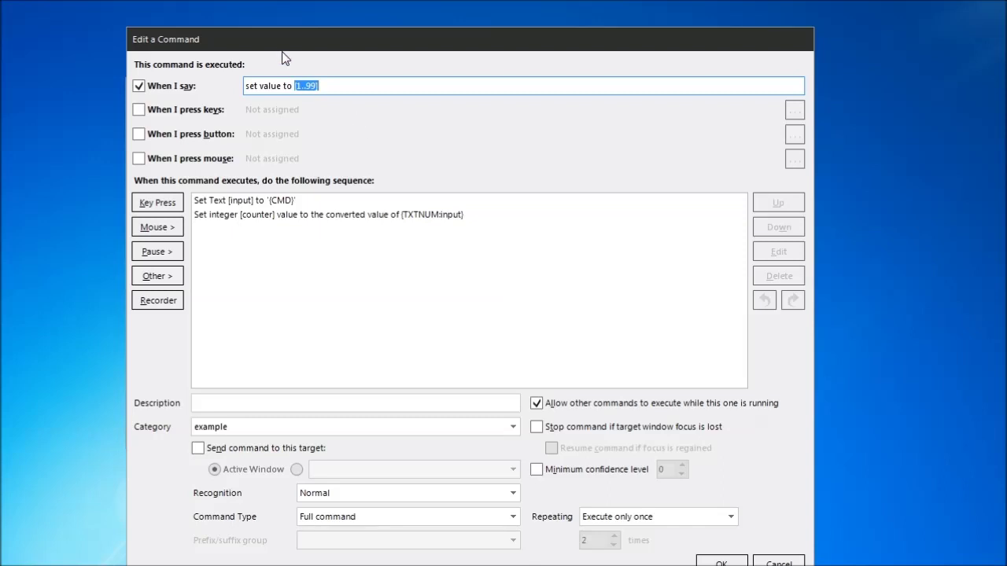
# - Change the number range in the "set value to" command's spoken phrase to [1..100]
pyautogui.write('[1..100]')
pyautogui.click(722, 564)
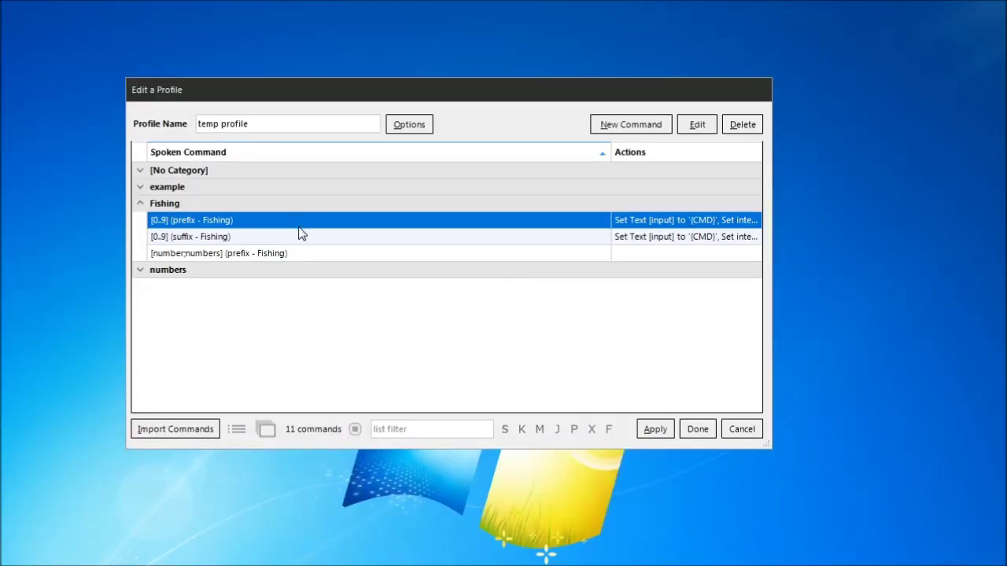
# - Review the Fishing suffix command and the action sequence of the numbers prefix command
pyautogui.click(292, 243)
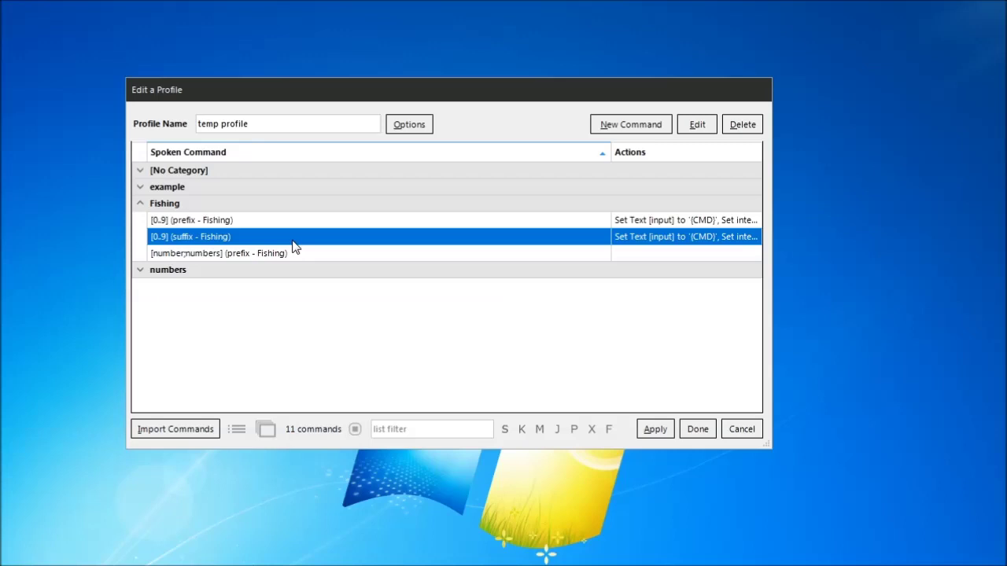
pyautogui.press('Escape')
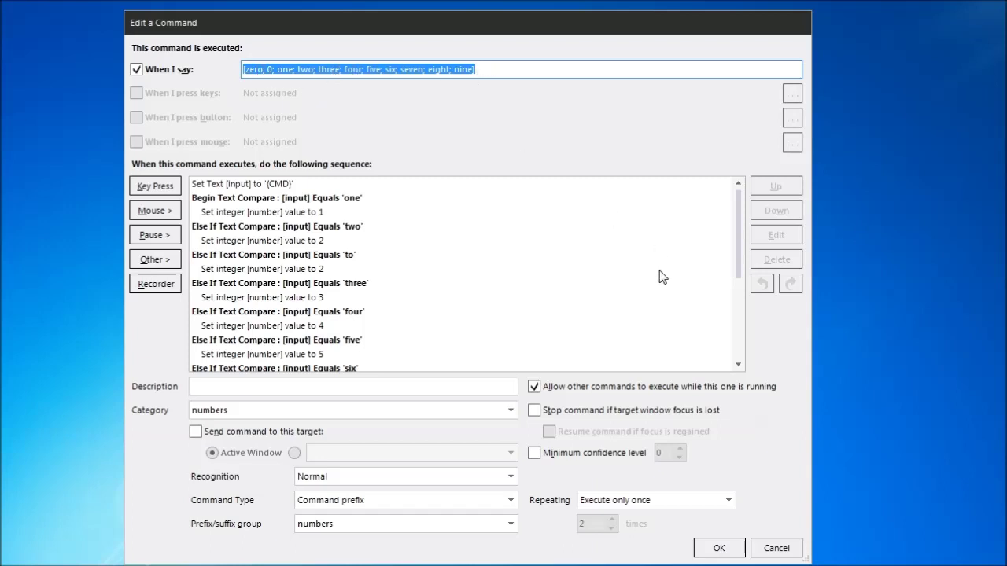
pyautogui.moveTo(738, 235); pyautogui.dragTo(739, 312)
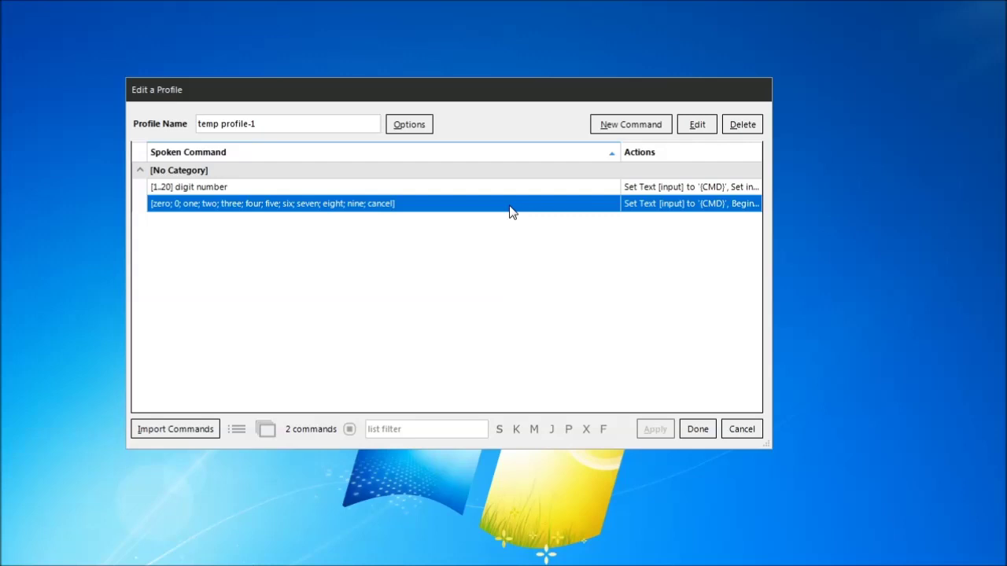
# - Try removing the [1..20] range from the spoken phrase of the digit number command
pyautogui.click(456, 189)
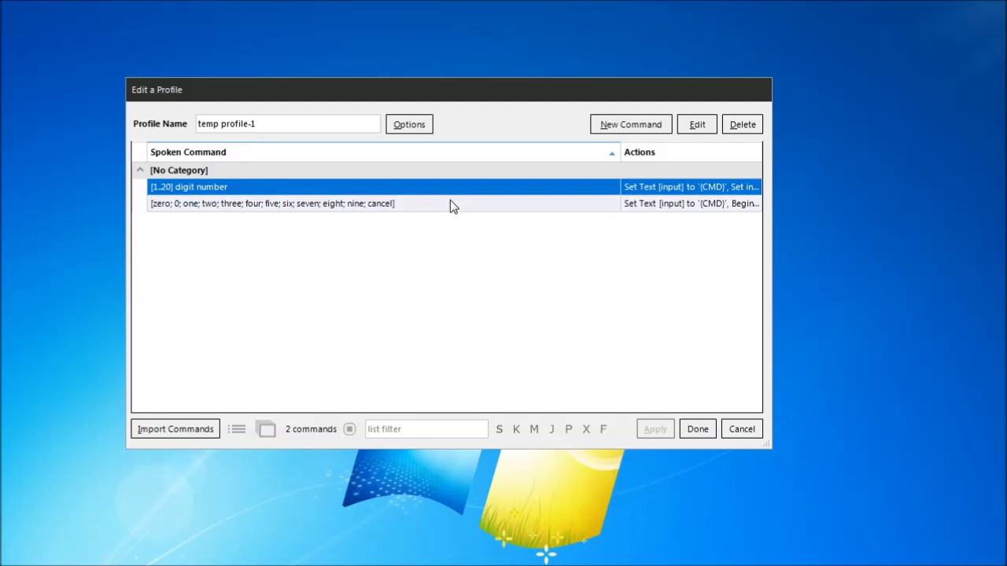
pyautogui.doubleClick(453, 204)
pyautogui.doubleClick(504, 76)
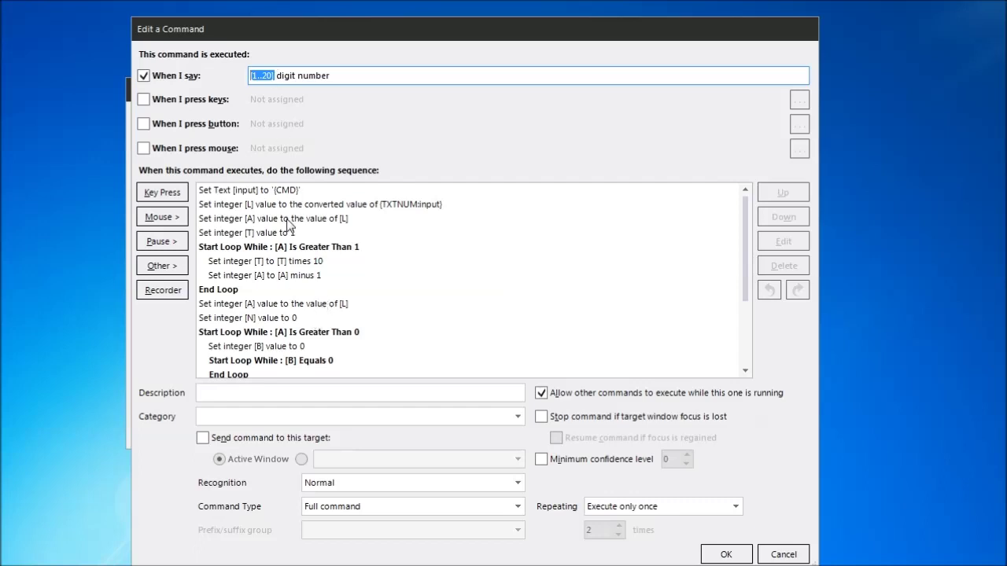
pyautogui.press('Delete')
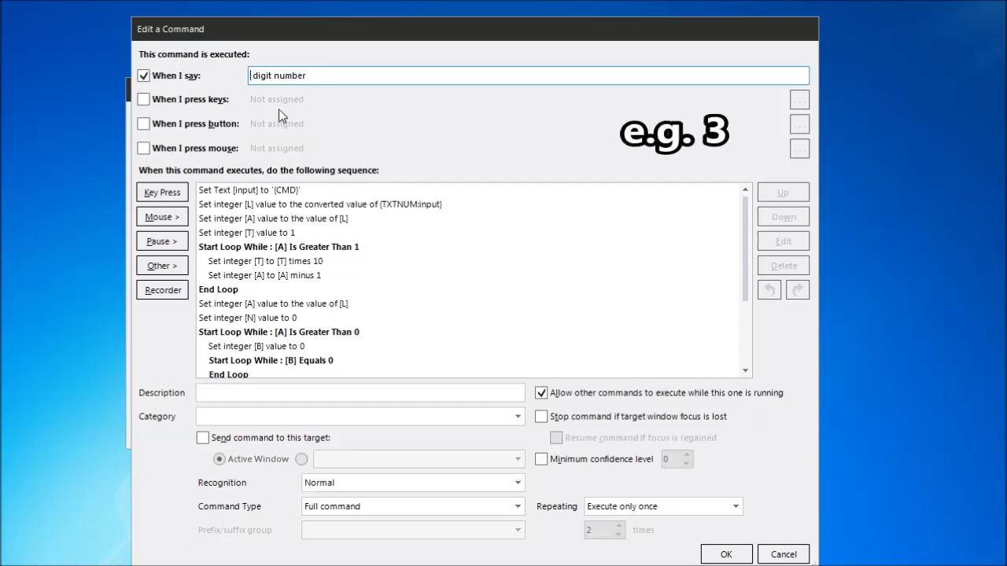
# - Examine the spoken phrase of the command that lists the digit words and cancel
pyautogui.doubleClick(444, 204)
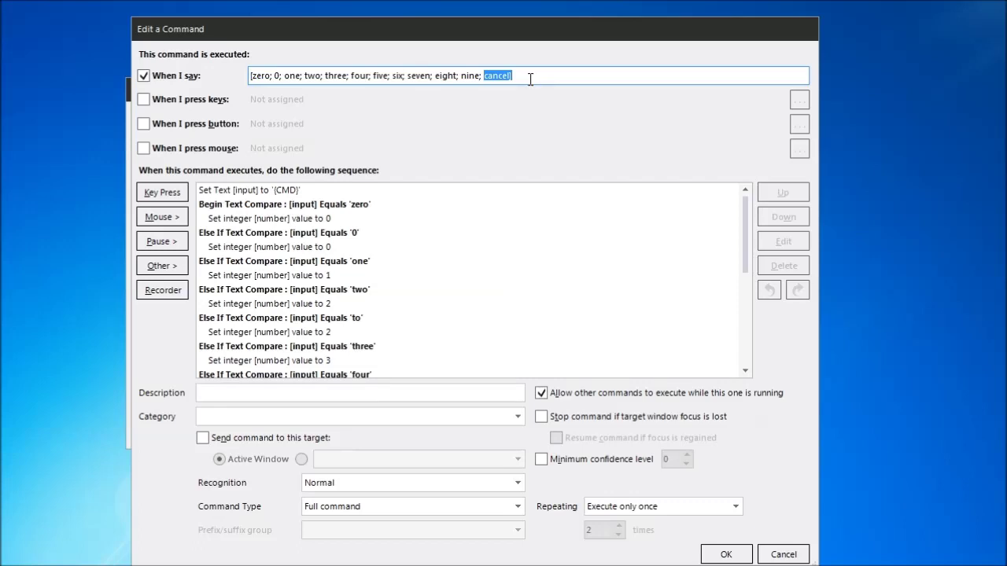
pyautogui.click(512, 76)
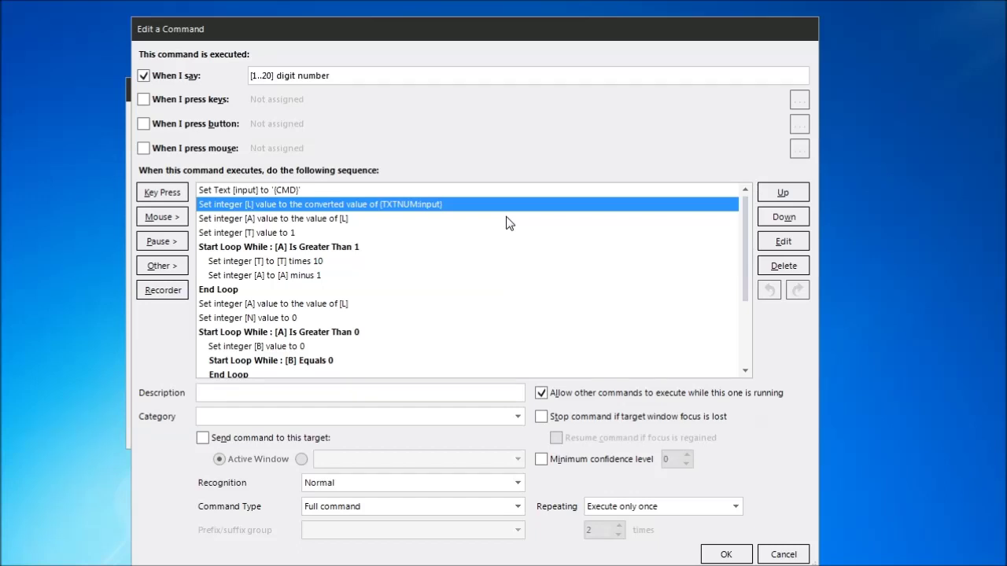
# - Examine the "[1..20] digit number" command's sequence from the first [A] assignment through the inner loop on [B]
pyautogui.click(506, 221)
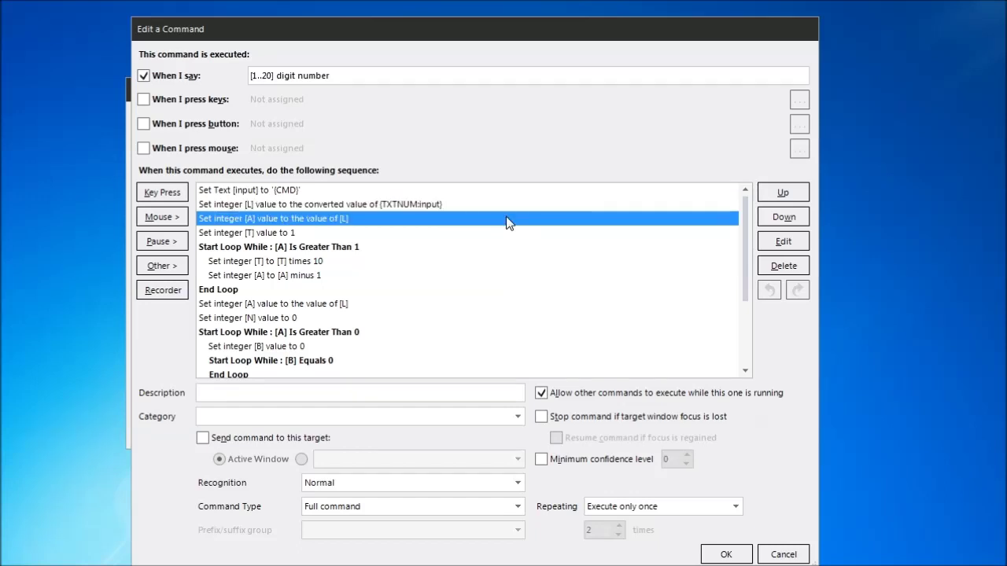
pyautogui.press('Down')
pyautogui.press('Down')
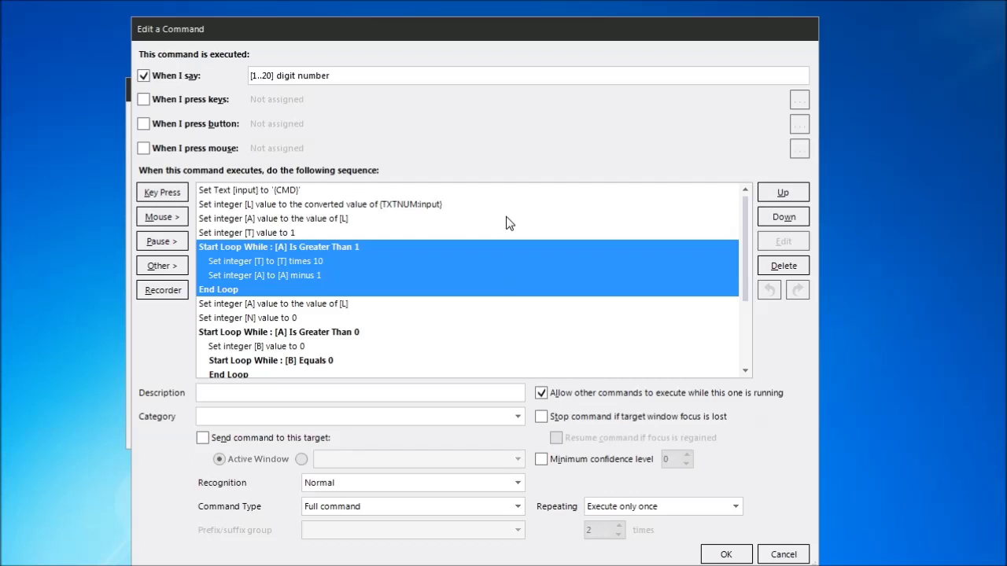
pyautogui.press('Down')
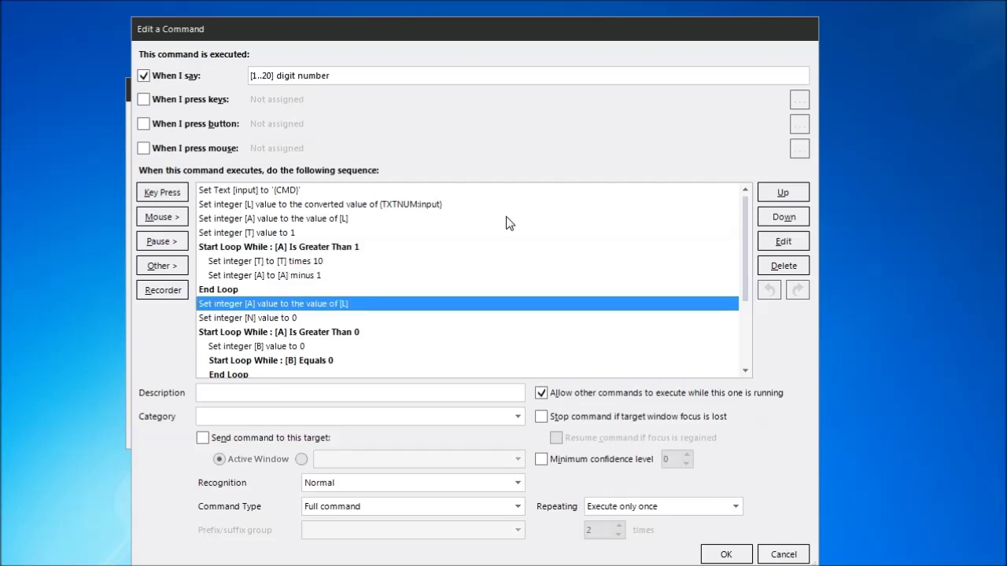
pyautogui.press('Down')
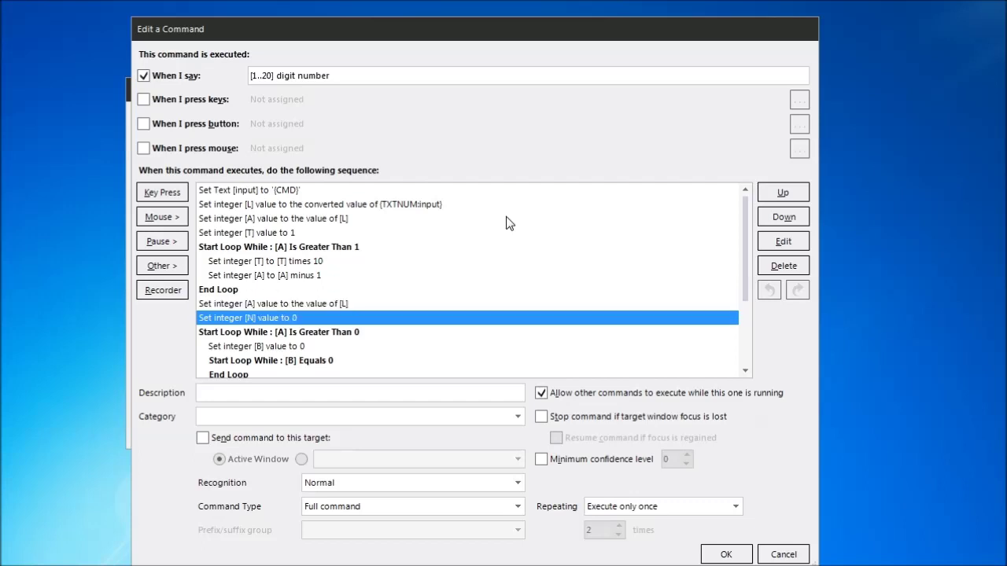
pyautogui.press('Down')
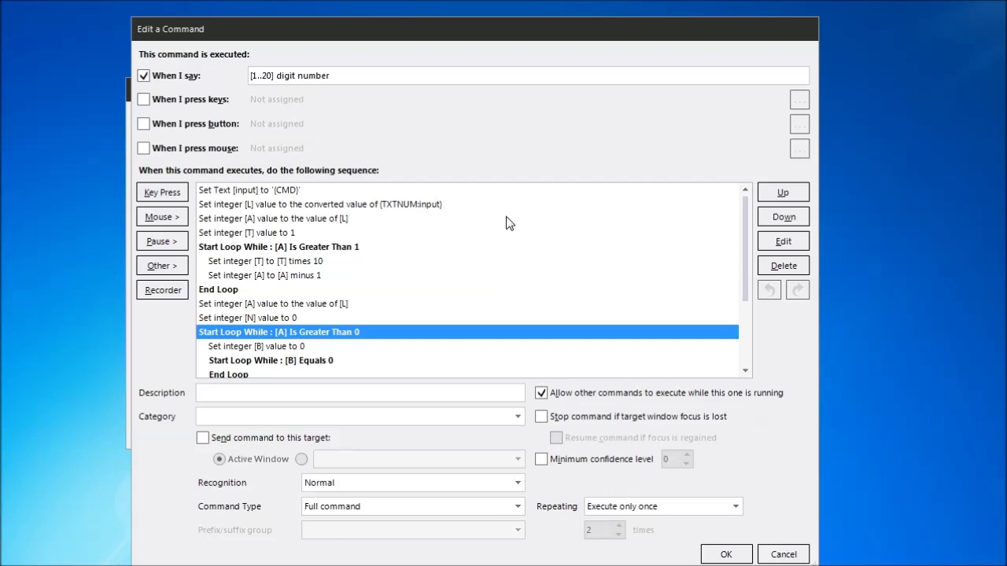
pyautogui.press('Down')
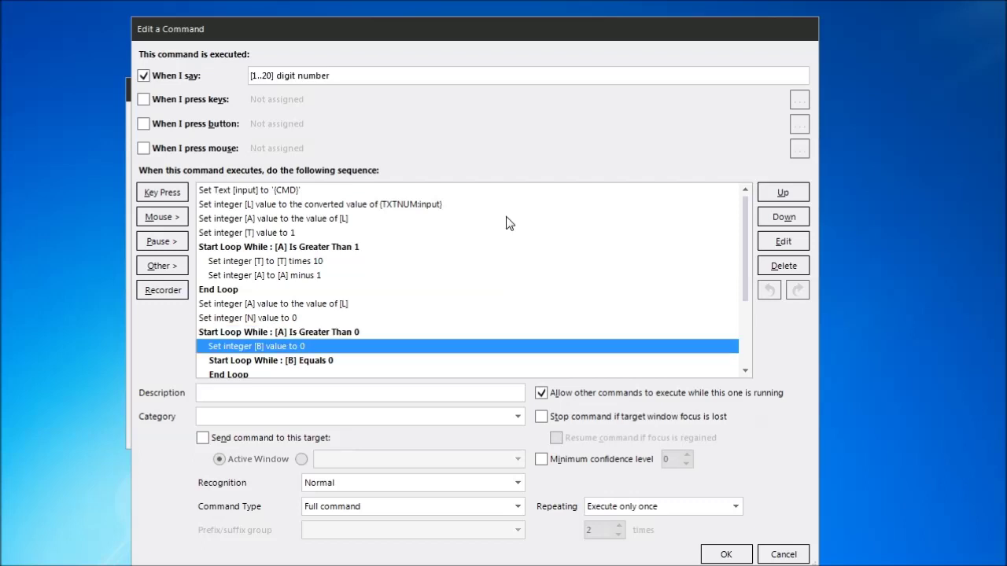
pyautogui.press('Down')
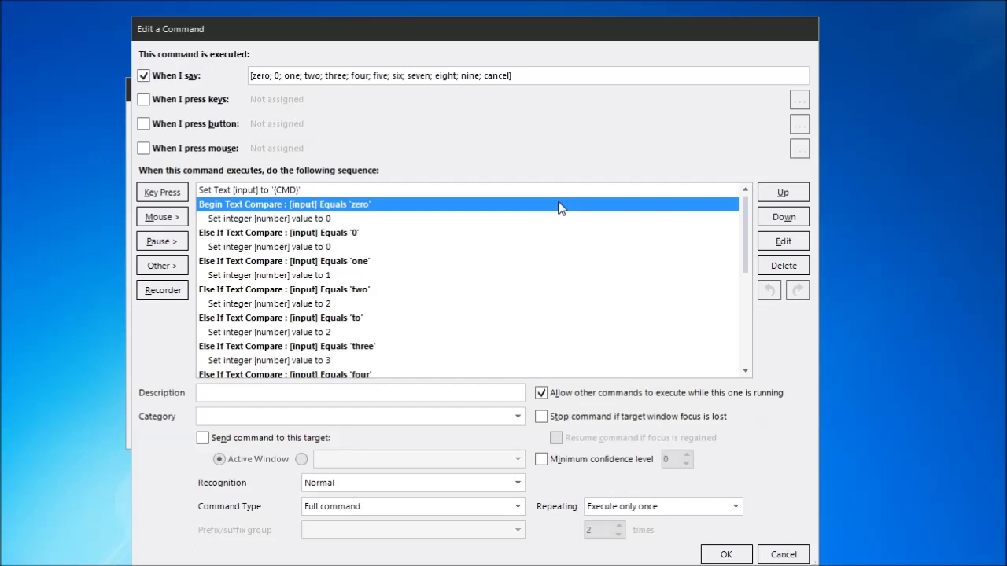
# - Examine the digit-word command's sequence, including the number comparisons, the closing [K] and [B] assignments and the 'cancel' branch
pyautogui.press('Down')
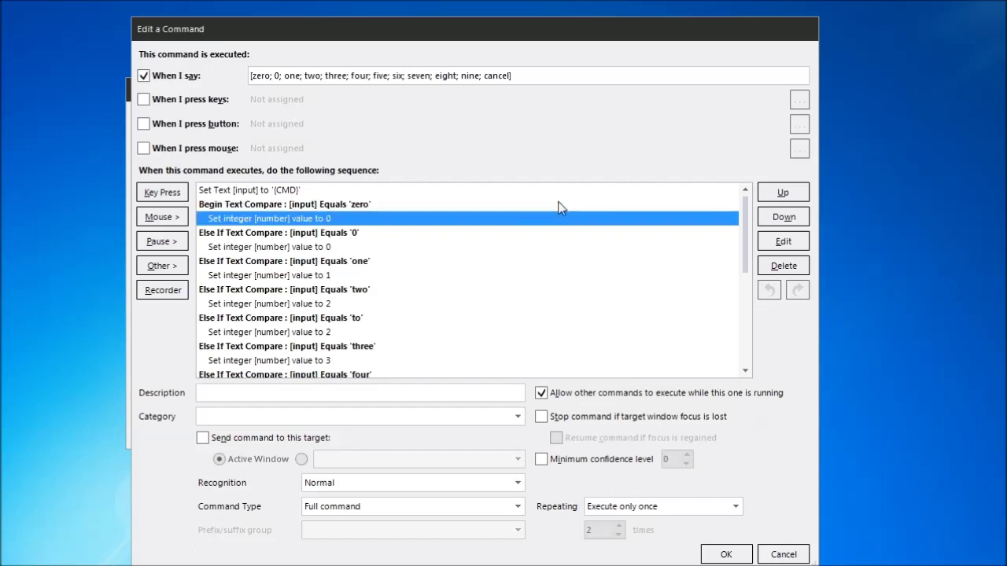
pyautogui.press('pagedown')
pyautogui.press('pagedown')
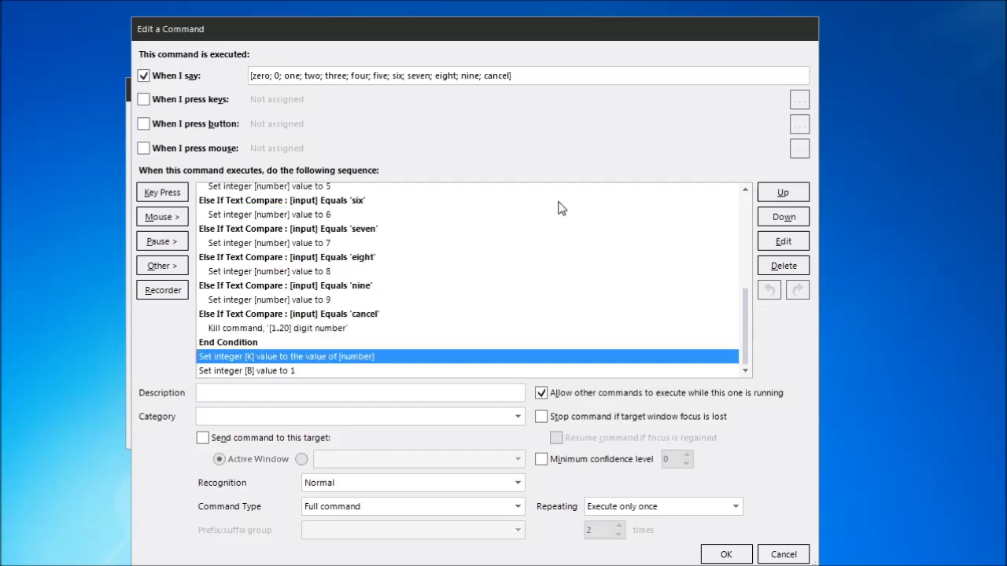
pyautogui.press('Down')
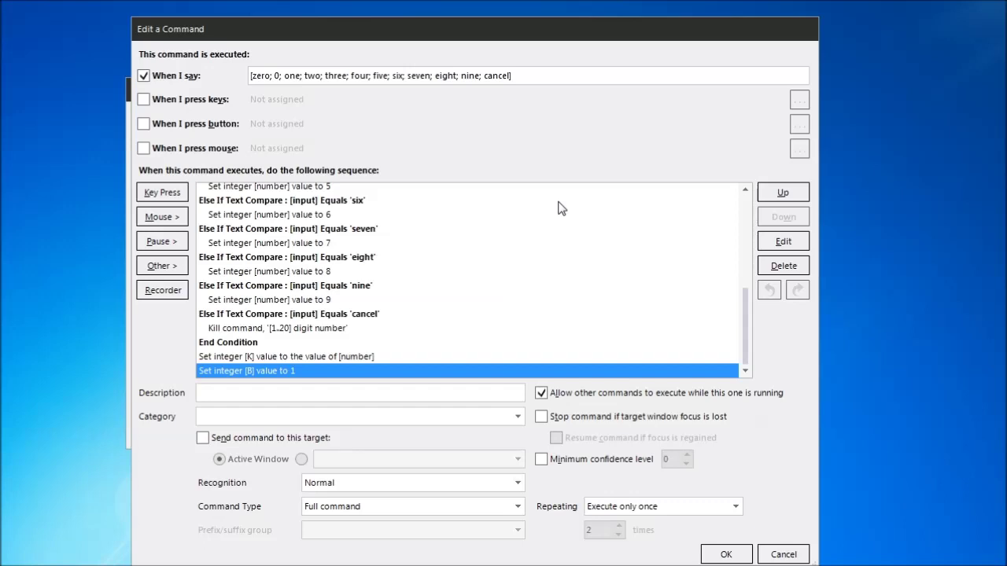
pyautogui.press('Up')
pyautogui.press('Up')
pyautogui.press('Up')
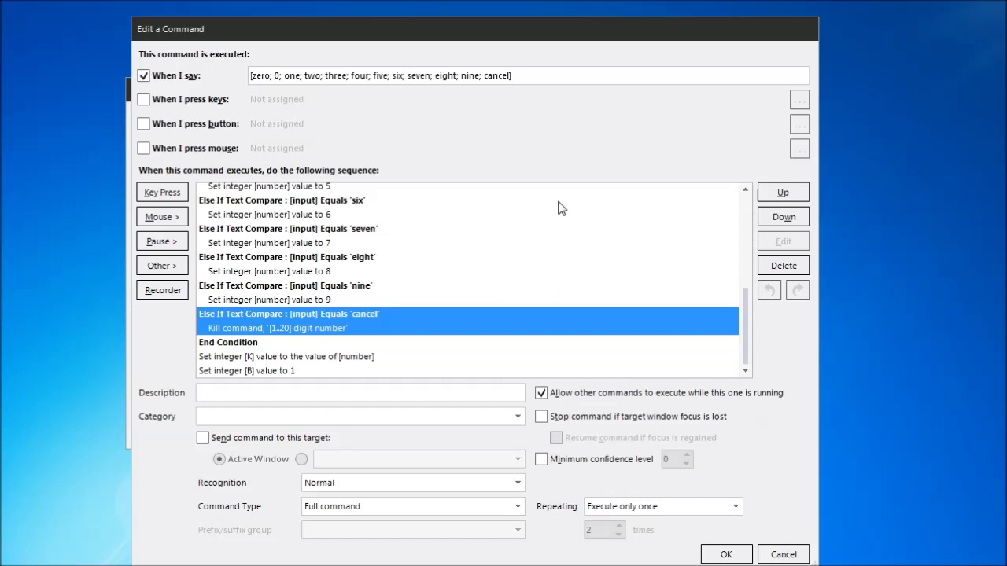
# - Examine the digit number command's actions from the wait loop on [B] to the end of the outer loop on [A]
pyautogui.click(433, 251)
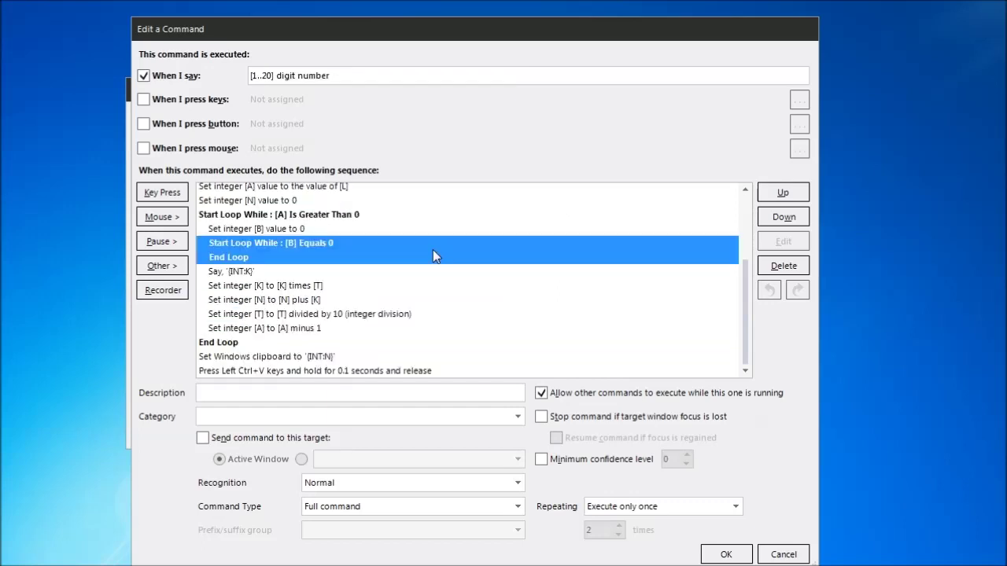
pyautogui.press('Down')
pyautogui.press('Down')
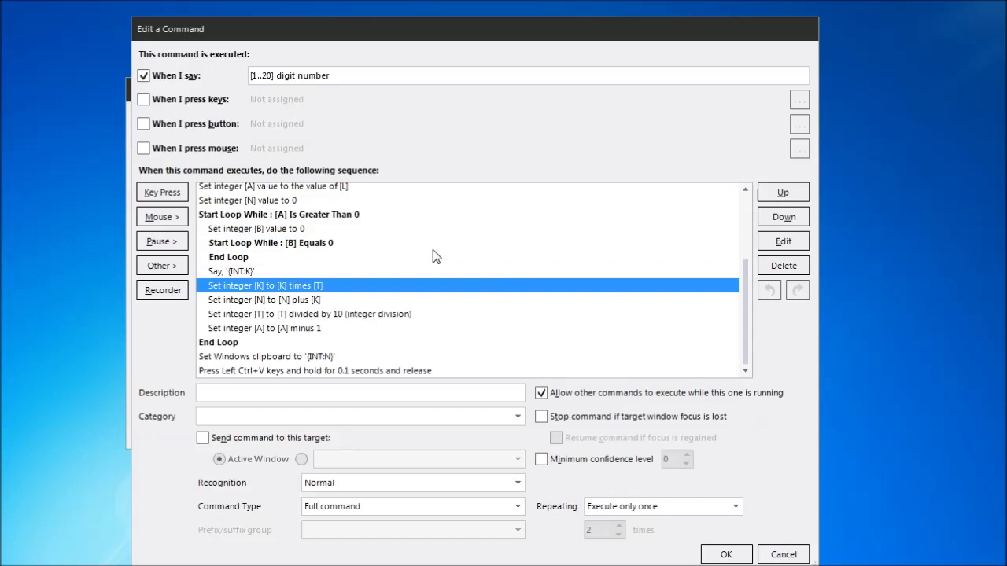
pyautogui.press('Down')
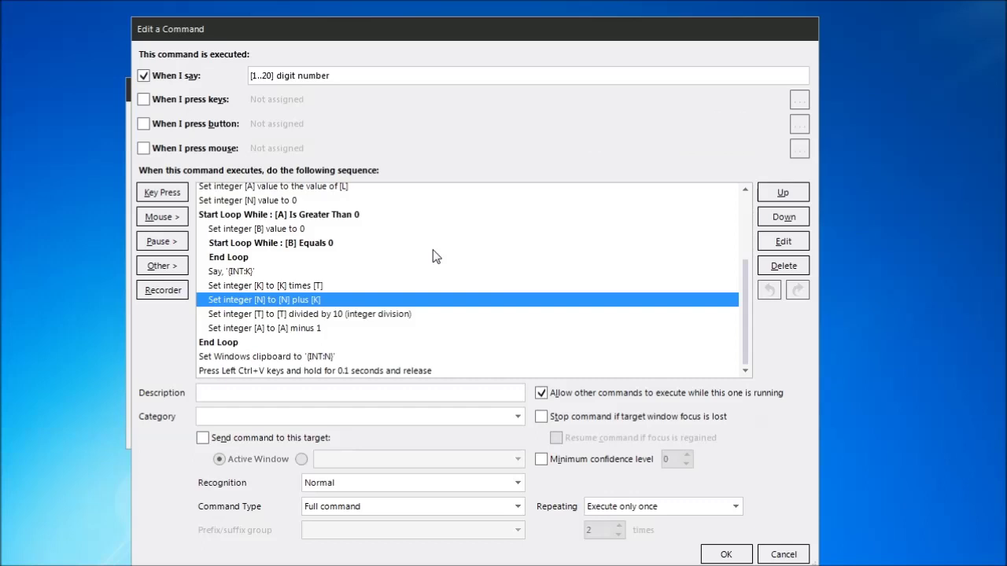
pyautogui.press('Down')
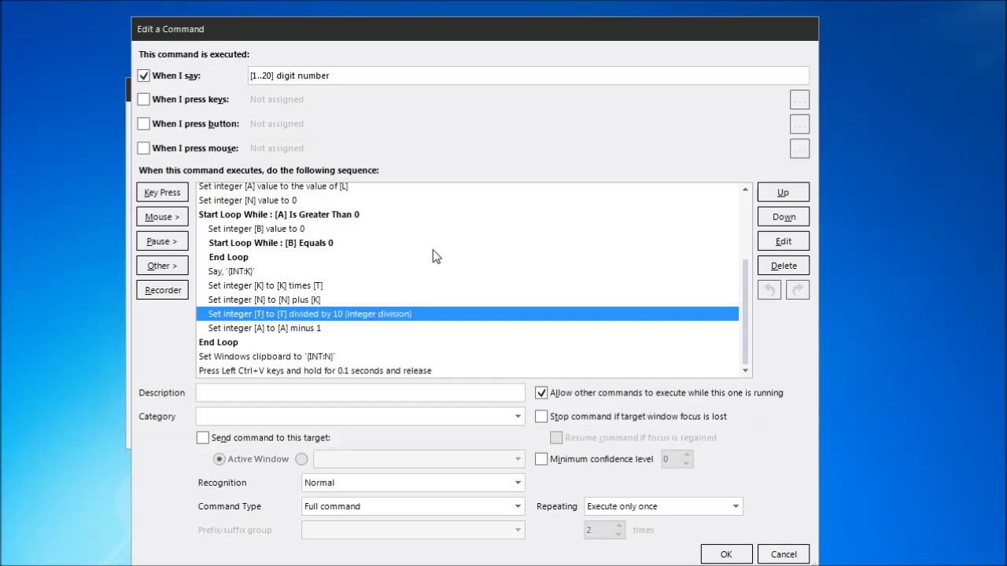
pyautogui.press('Down')
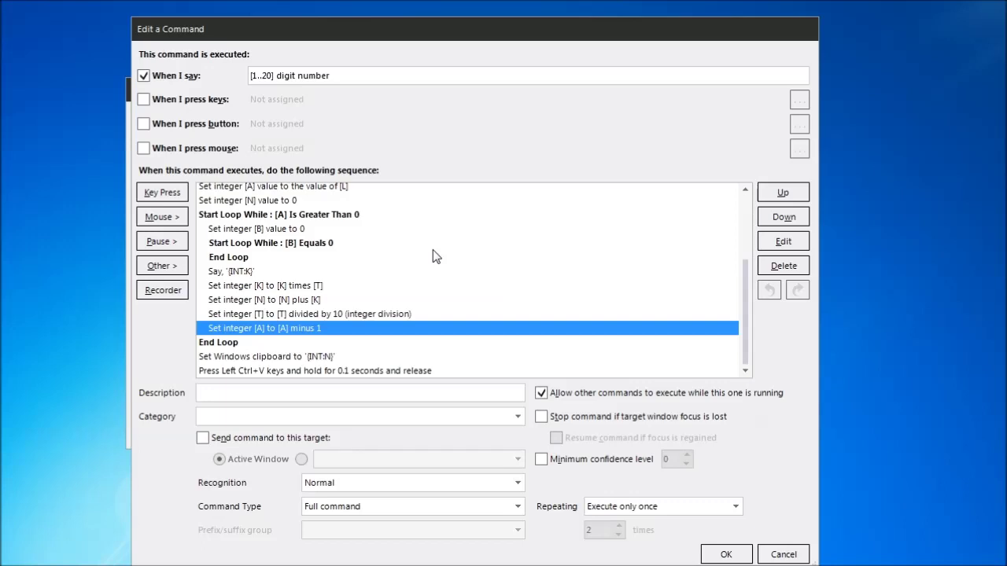
pyautogui.press('Down')
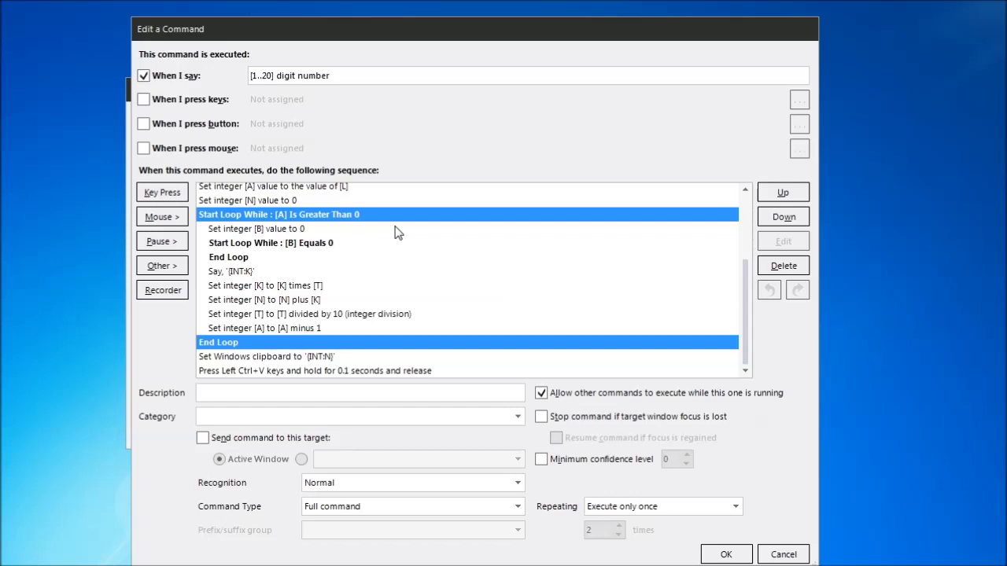
# - Recheck the outer loop's [B] reset, inner wait loop and [N] plus [K] calculation in the digit number command
pyautogui.click(360, 229)
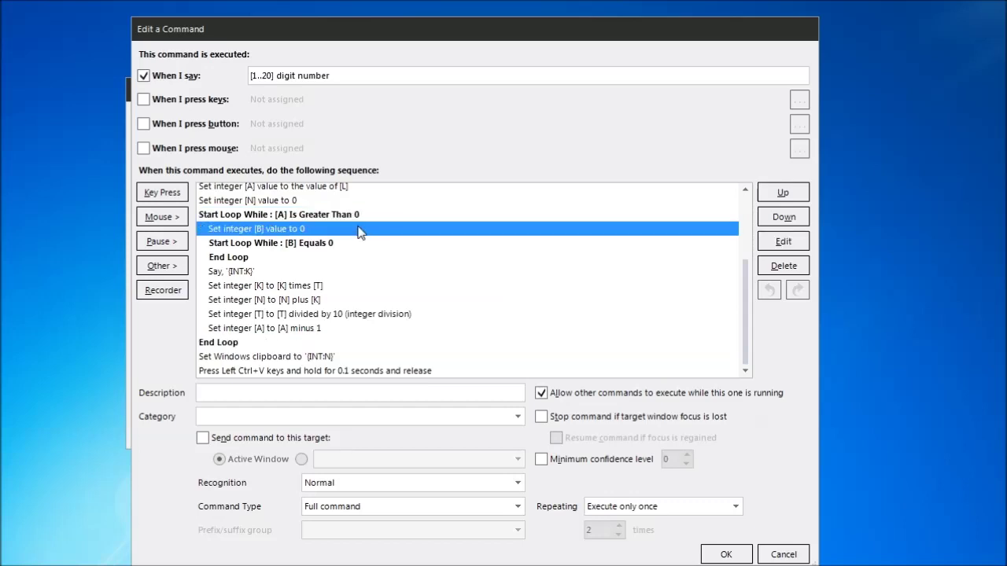
pyautogui.press('Down')
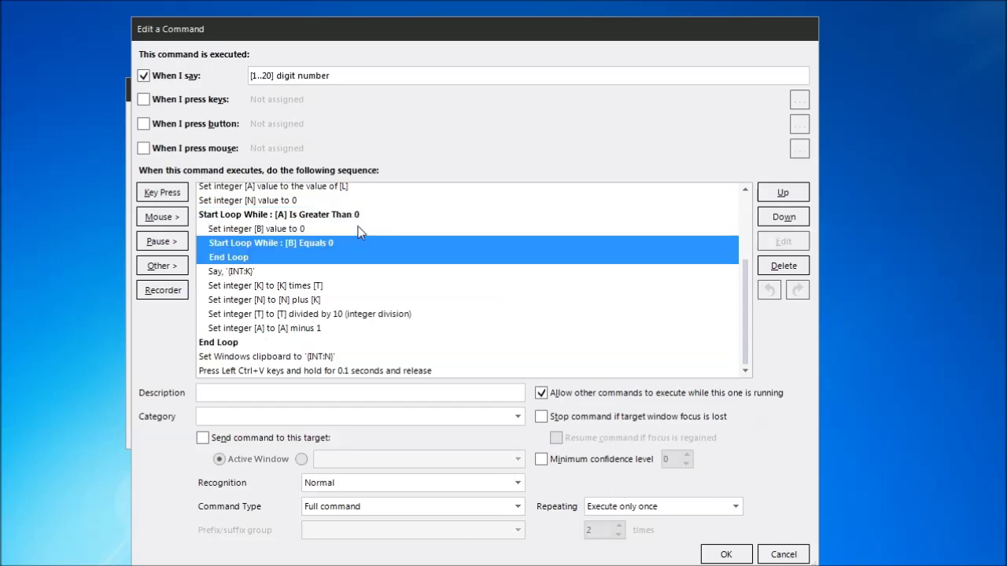
pyautogui.click(339, 300)
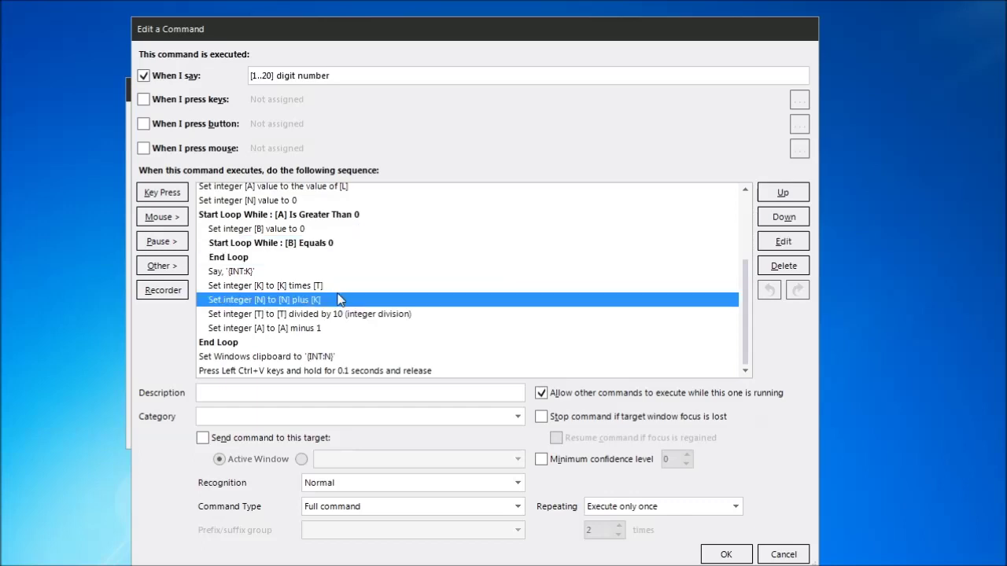
pyautogui.press('Up')
pyautogui.press('Up')
pyautogui.press('Up')
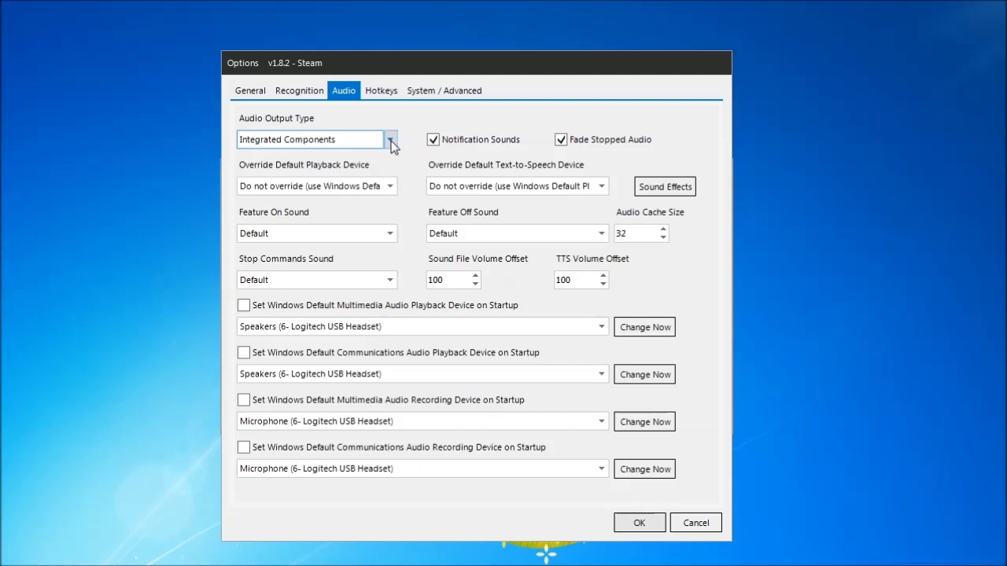
# - Choose Integrated Components as the audio output type
pyautogui.click(390, 140)
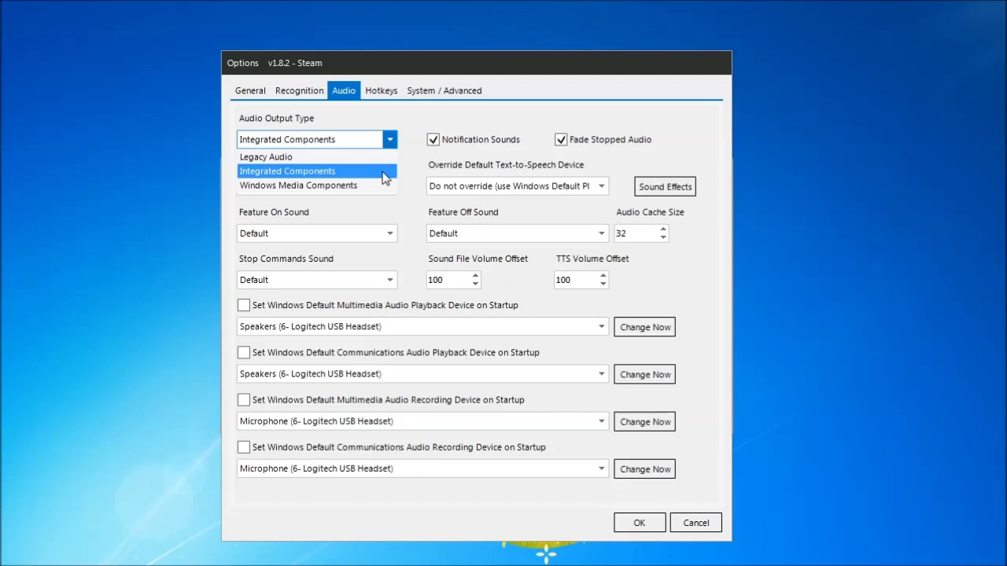
pyautogui.click(384, 173)
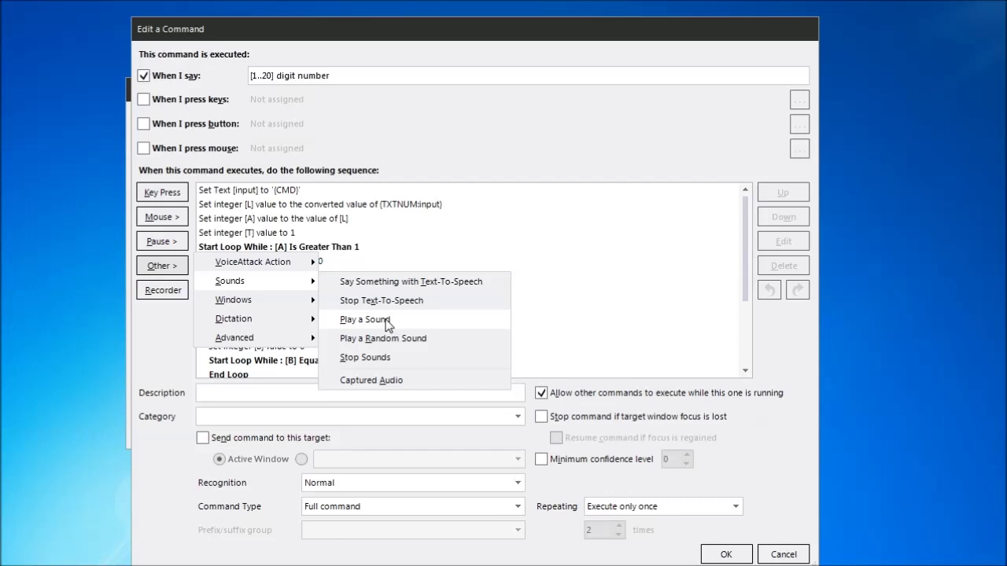
# - Look at the Play a Sound action's file choices and the {INT:K} text of the digit number command's text-to-speech action
pyautogui.click(387, 321)
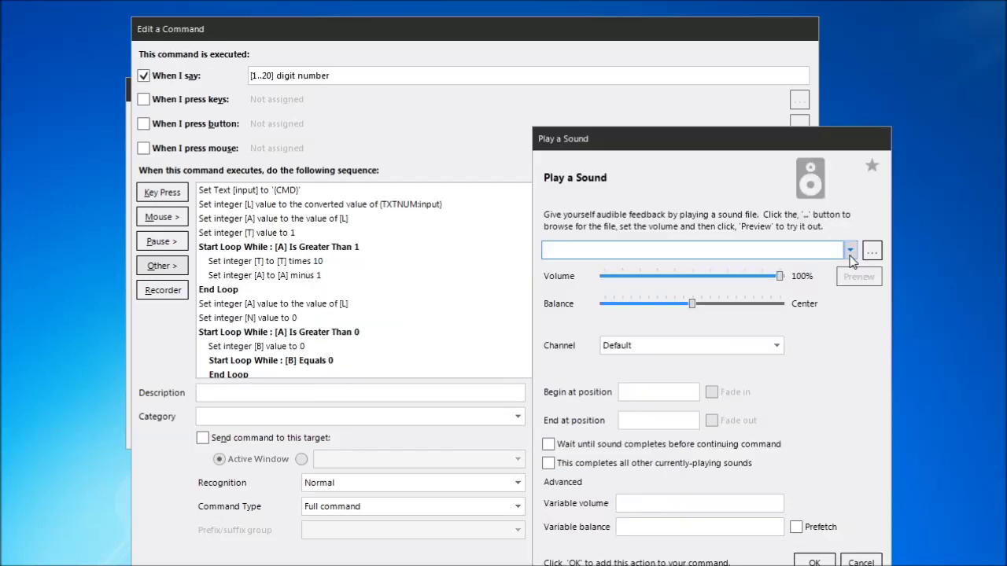
pyautogui.click(850, 250)
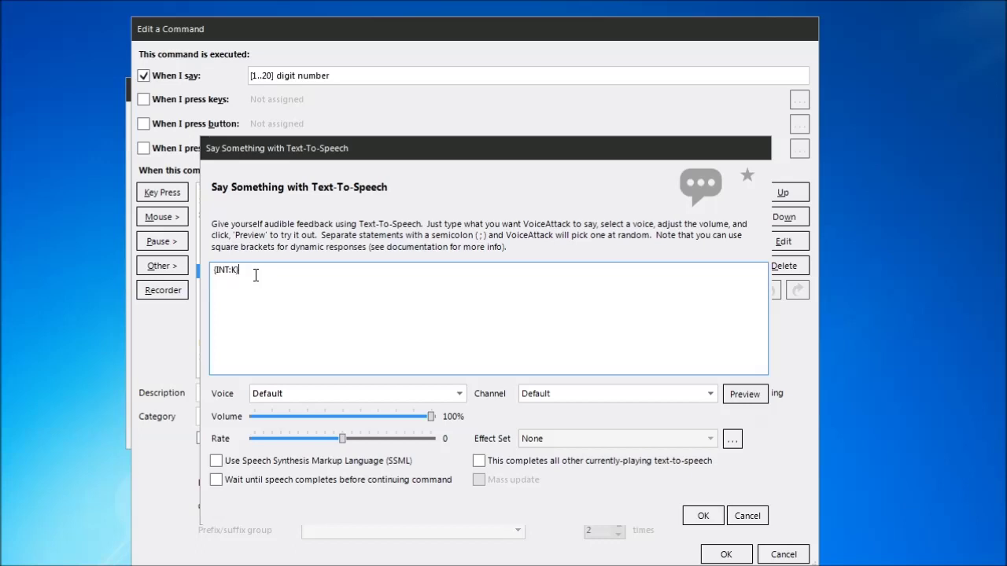
pyautogui.doubleClick(225, 271)
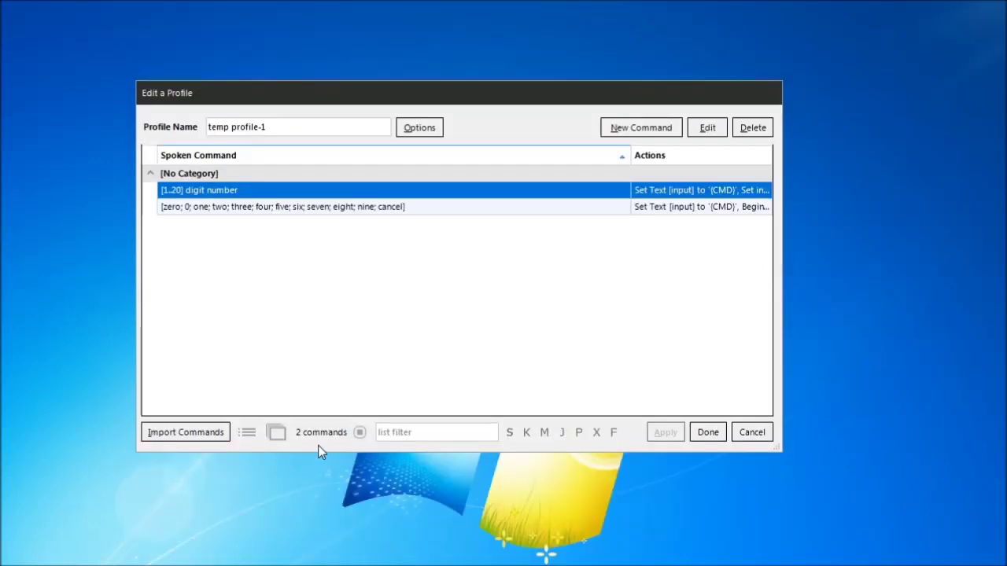
# - Examine the single-digit command's closing [K] and [B] actions and the digit number command's final clipboard and paste actions
pyautogui.moveTo(318, 441)
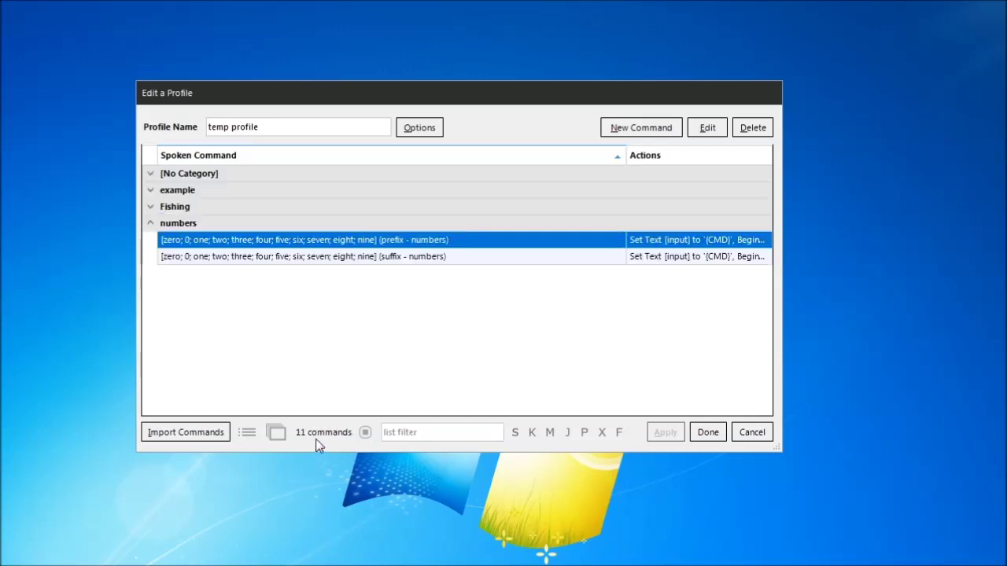
pyautogui.moveTo(317, 442)
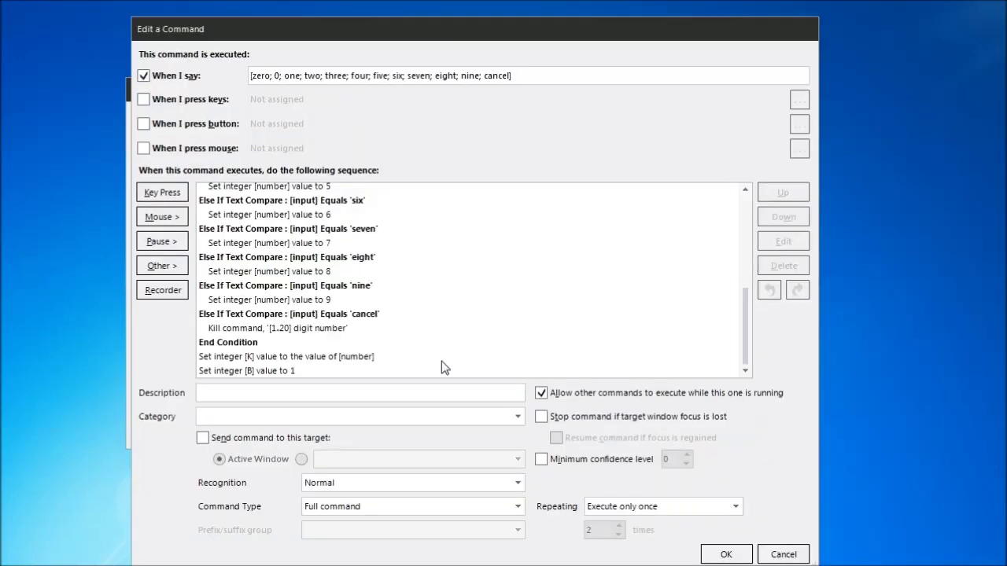
pyautogui.click(441, 361)
pyautogui.click(438, 368)
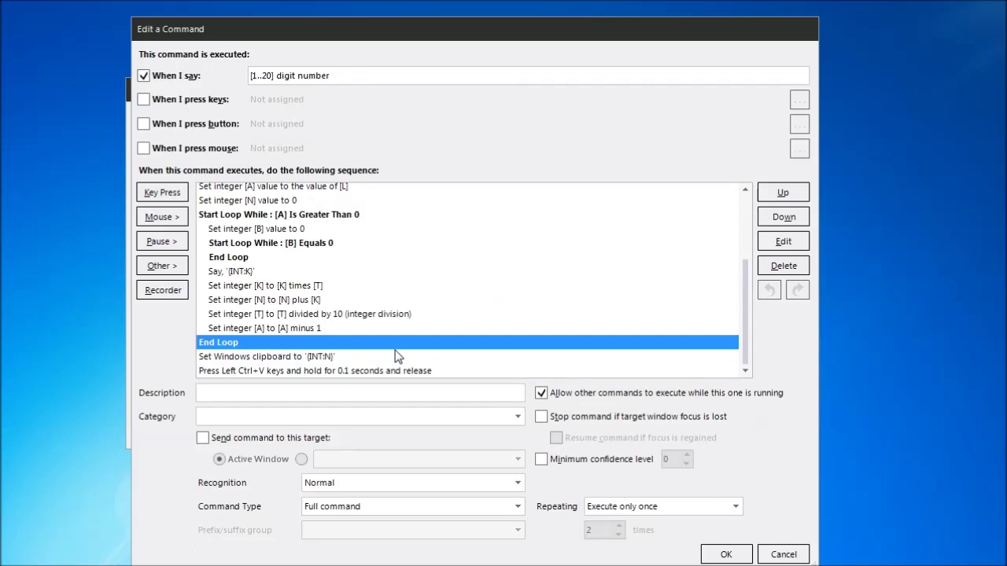
pyautogui.click(456, 358)
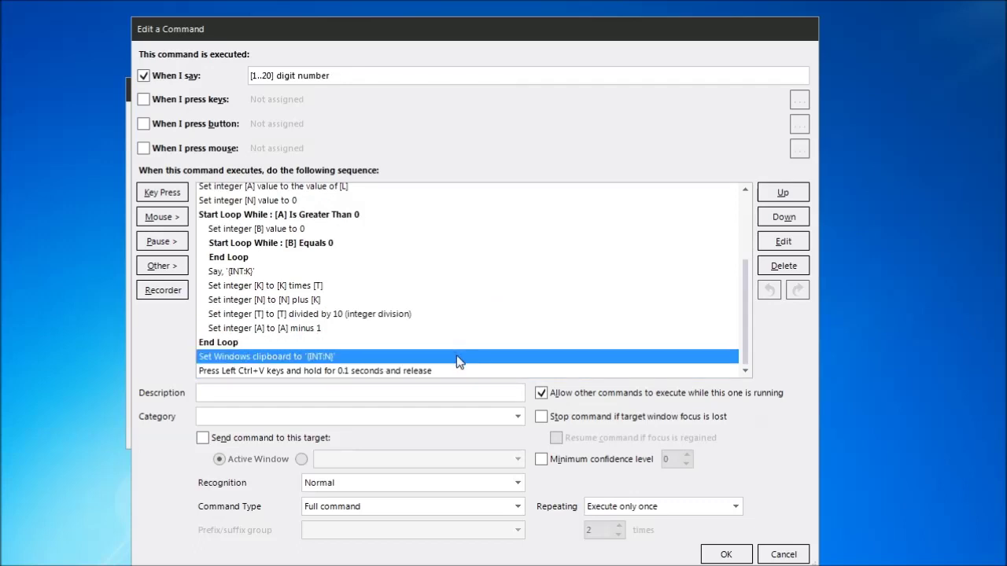
pyautogui.press('Down')
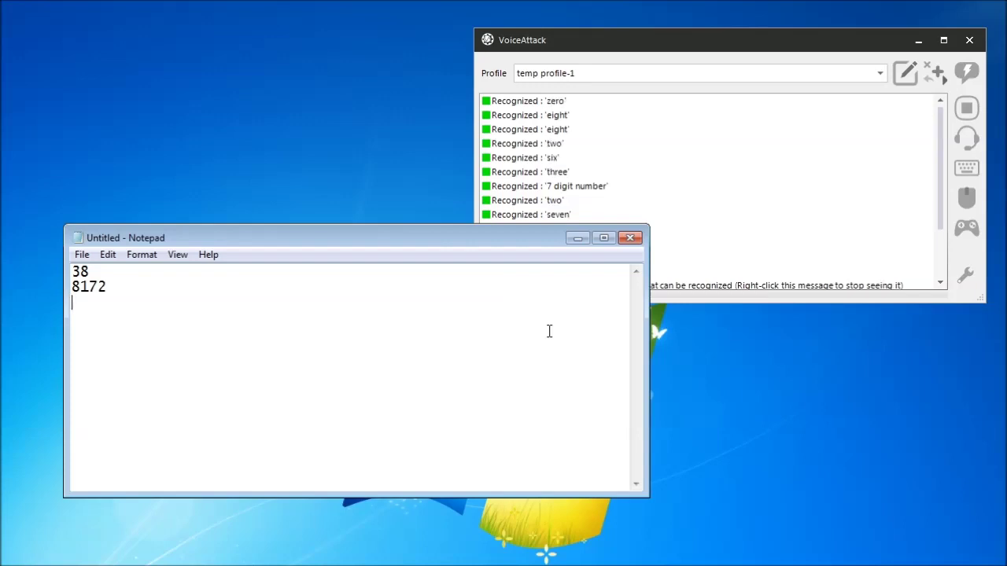
# - Enter 3628800 below 8172 in Notepad and insert a decimal point after 3628
pyautogui.write('3628800')
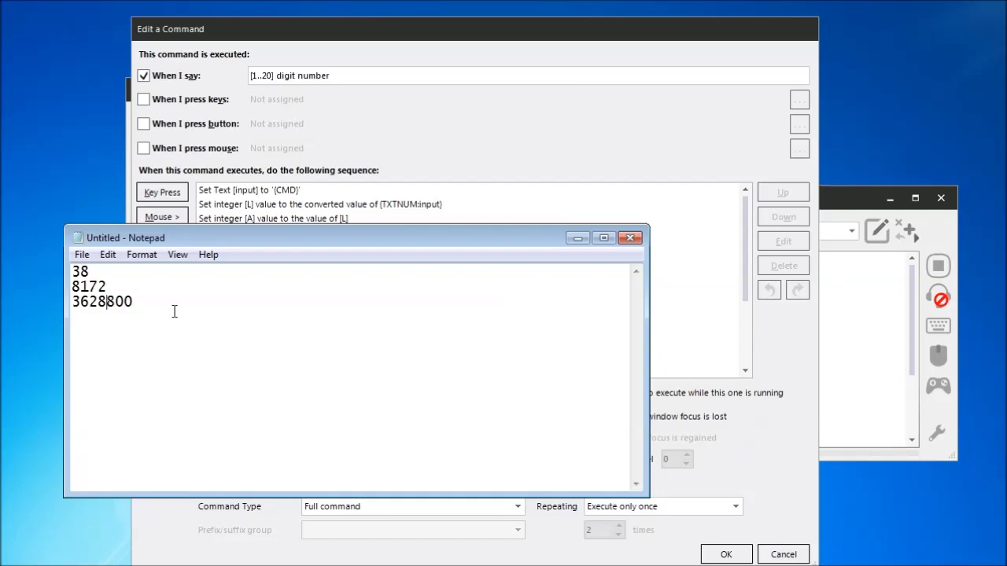
pyautogui.write('.')
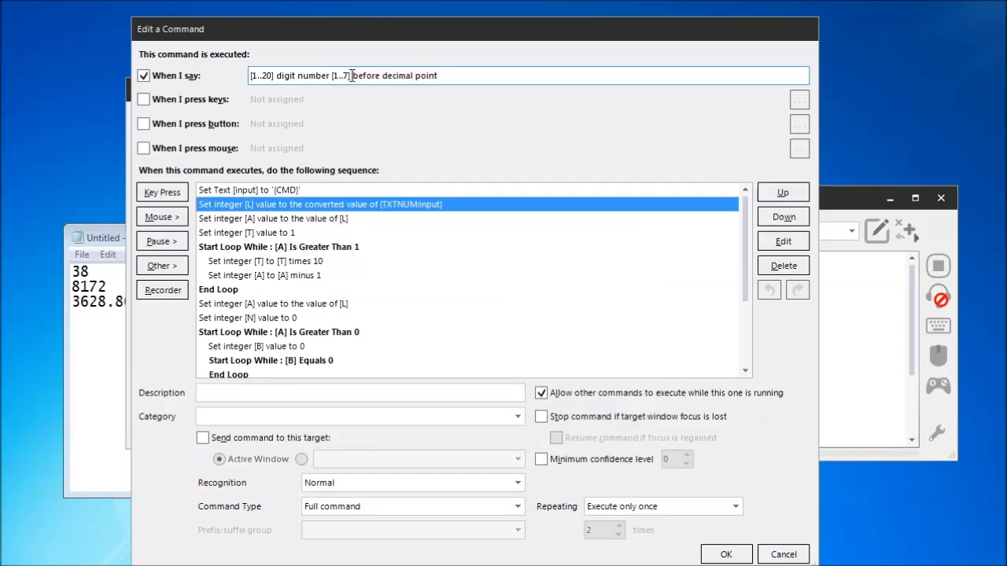
# - Examine the digit number command's [L], [A] and [T] setup actions and the [1..7] and [1..20] ranges in its spoken phrase
pyautogui.click(309, 262)
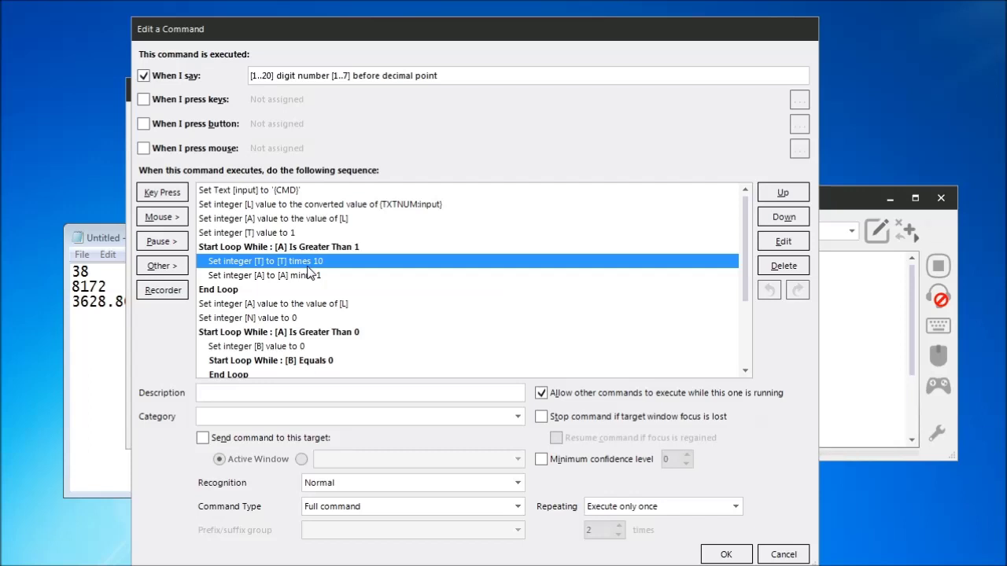
pyautogui.moveTo(302, 205); pyautogui.dragTo(302, 239)
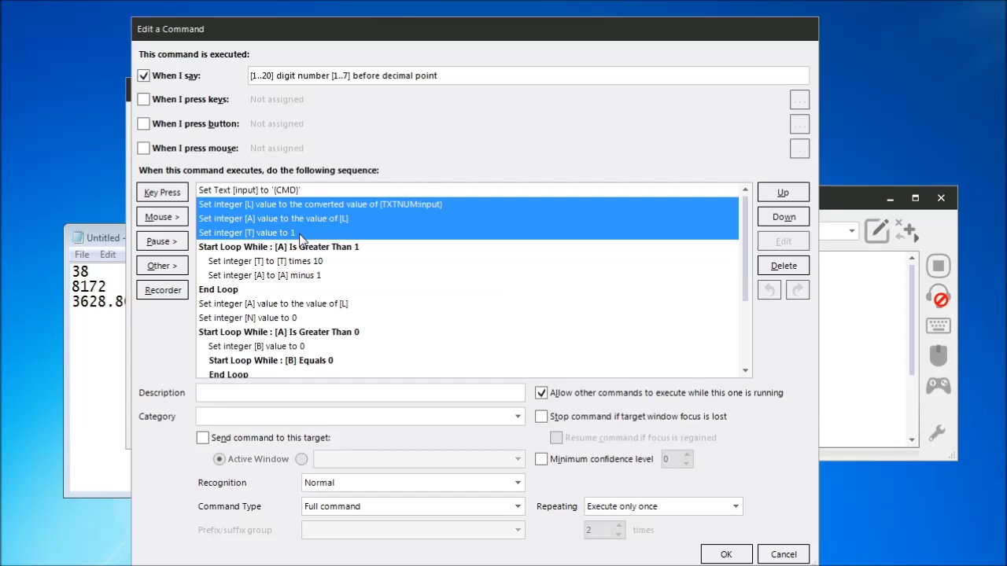
pyautogui.doubleClick(341, 76)
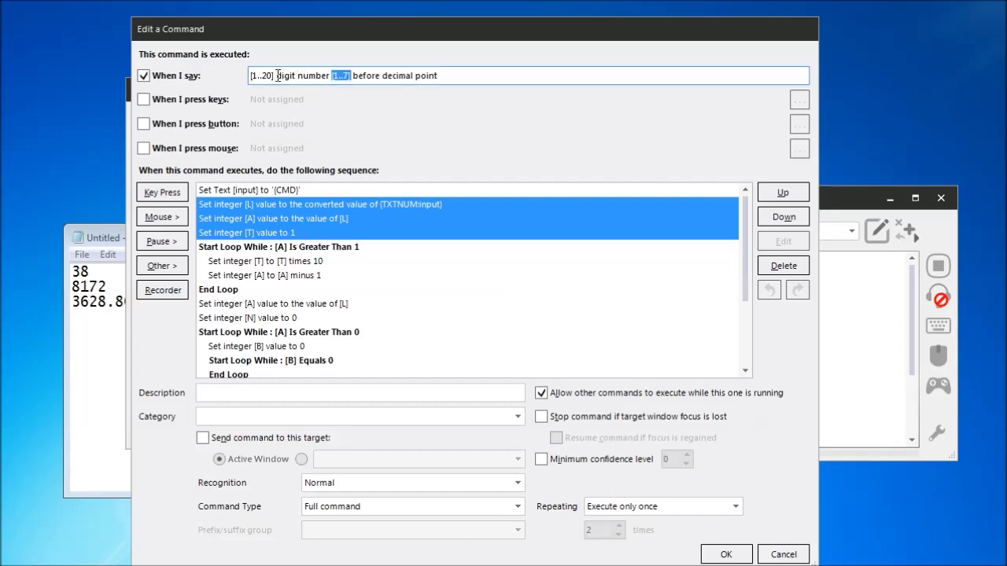
pyautogui.moveTo(274, 75); pyautogui.dragTo(246, 77)
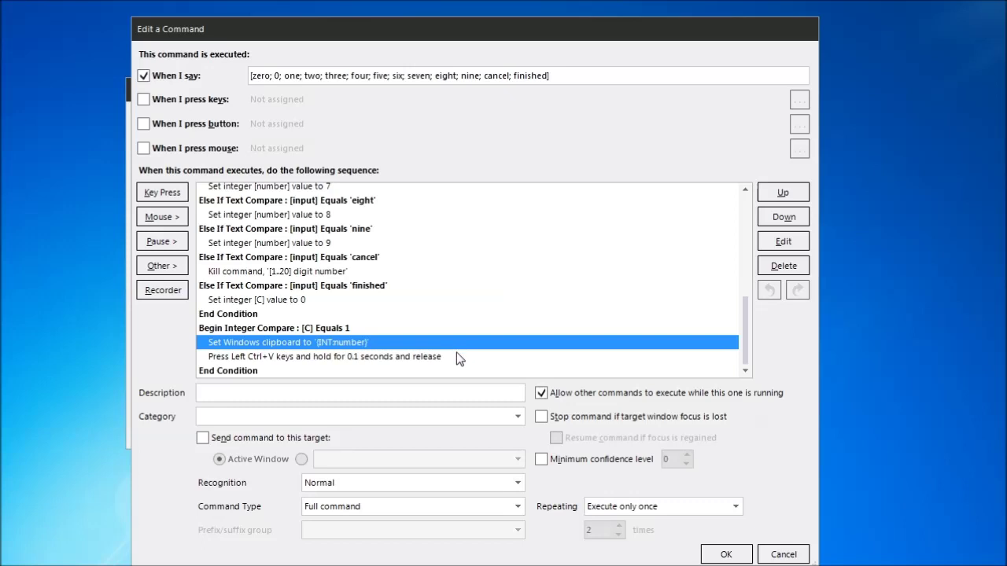
# - Add "point" after "finished" in the single-digit command's spoken phrase list and check its paste and [C] actions
pyautogui.click(458, 358)
pyautogui.write('; point')
pyautogui.hotkey('ctrl', 'shift', 'Left')
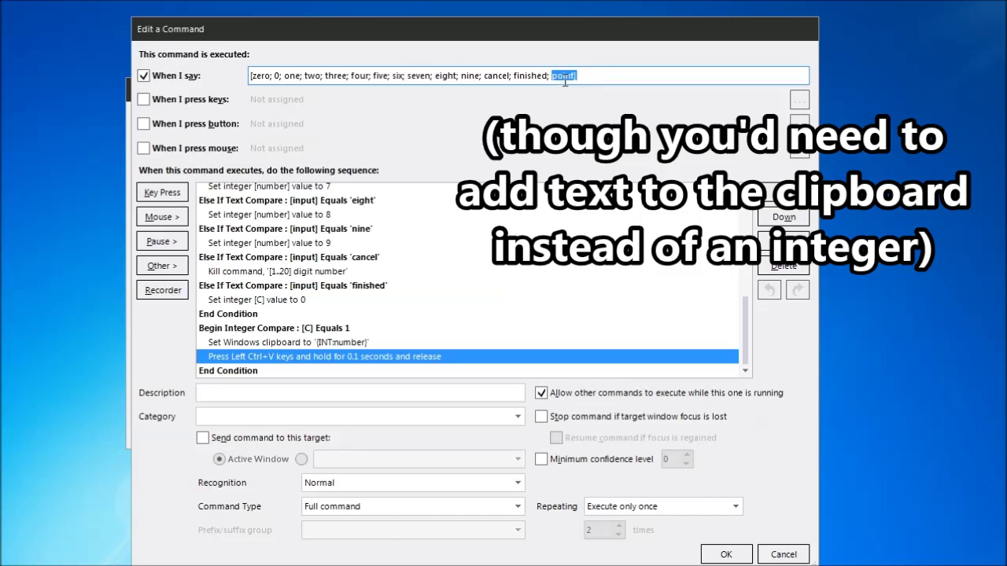
pyautogui.press('Left')
pyautogui.hotkey('ctrl', 'shift', 'Left')
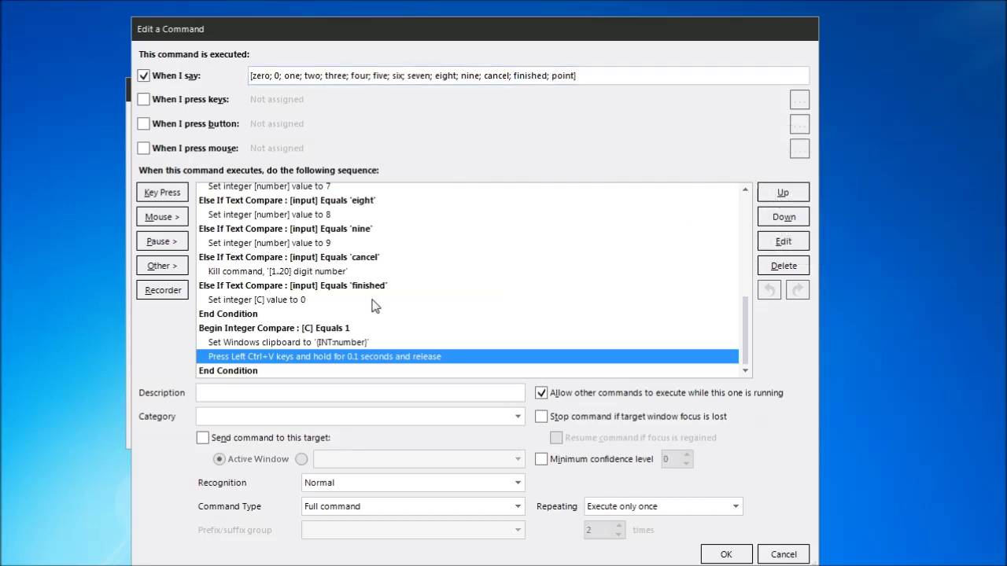
pyautogui.click(372, 302)
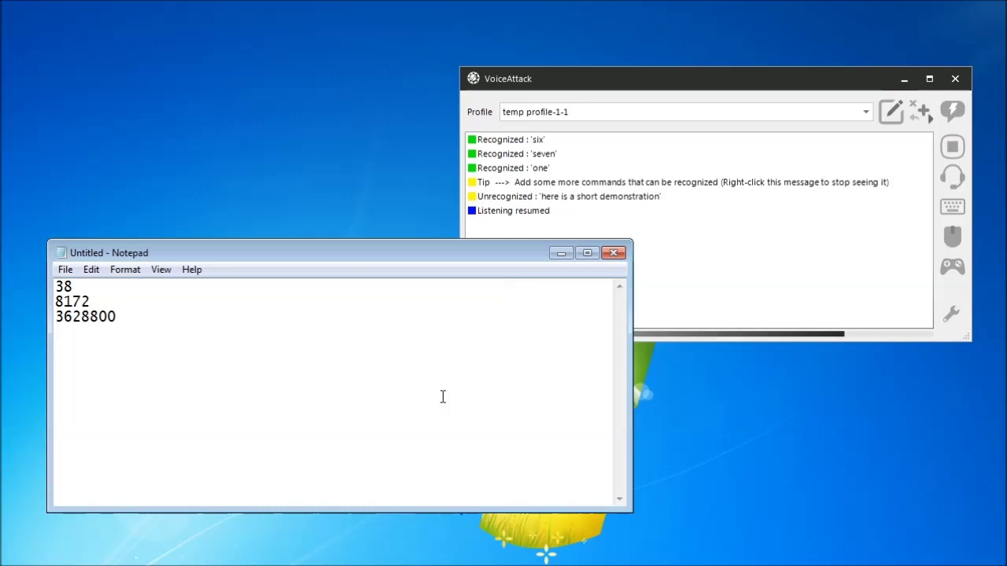
# - Enter the digits 176293808 in Notepad below 3628800, leaving a blank line between them, and start a new line
pyautogui.write('17')
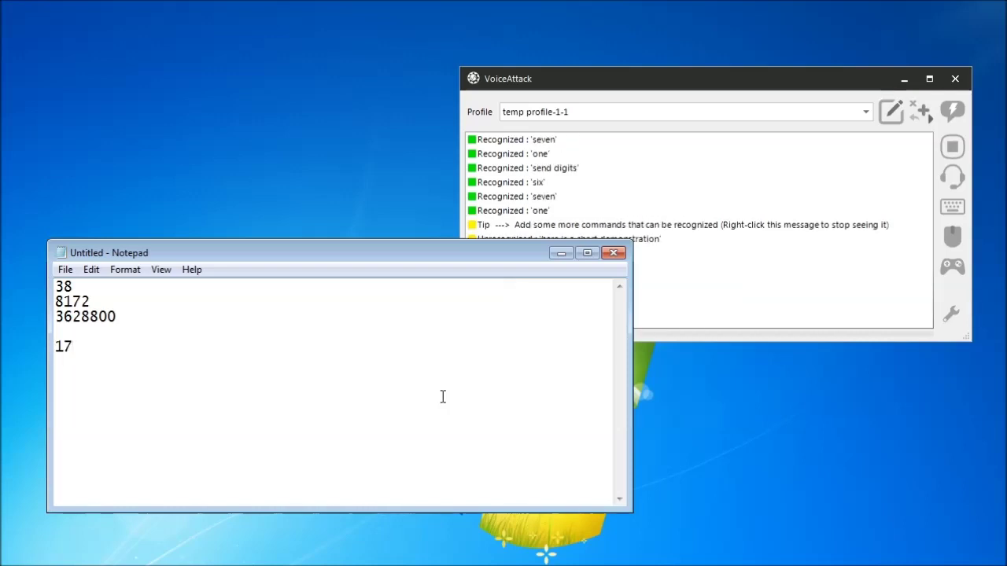
pyautogui.write('62')
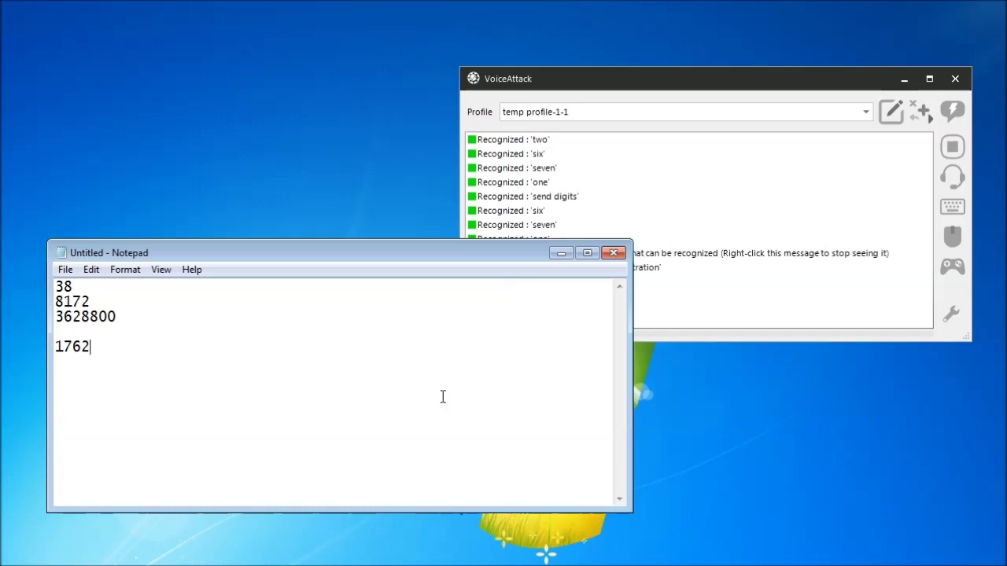
pyautogui.write('93')
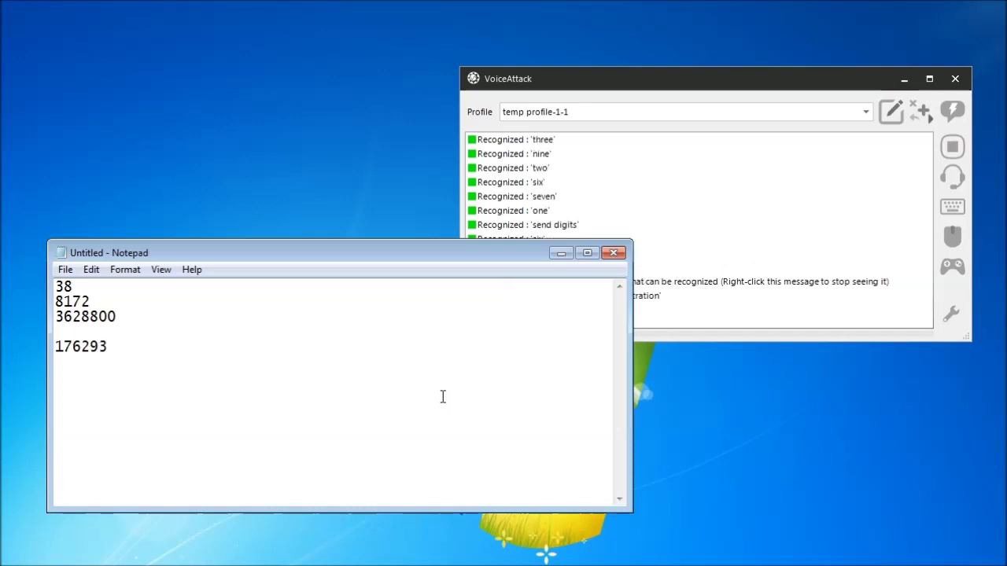
pyautogui.write('80')
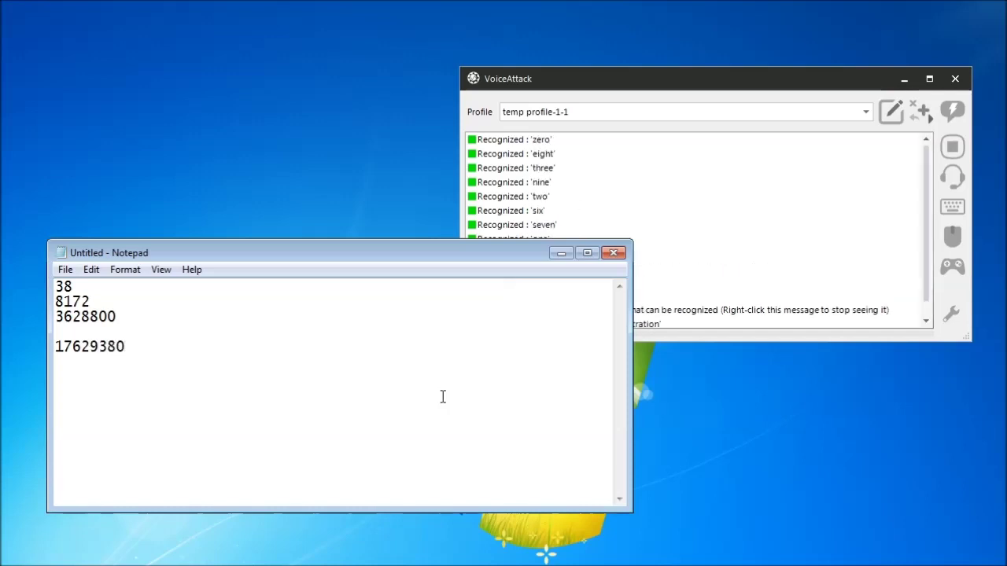
pyautogui.write('8')
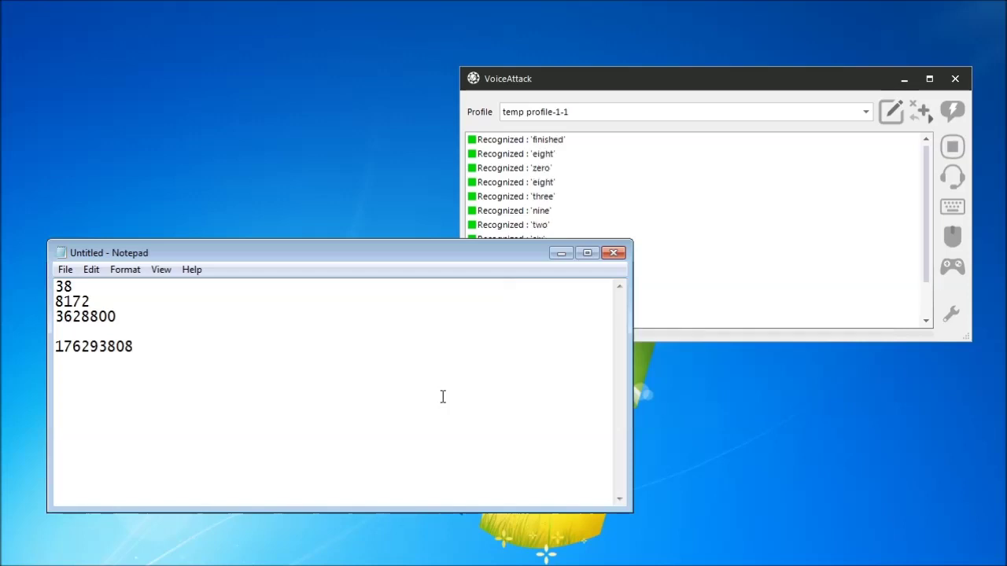
pyautogui.press('Return')
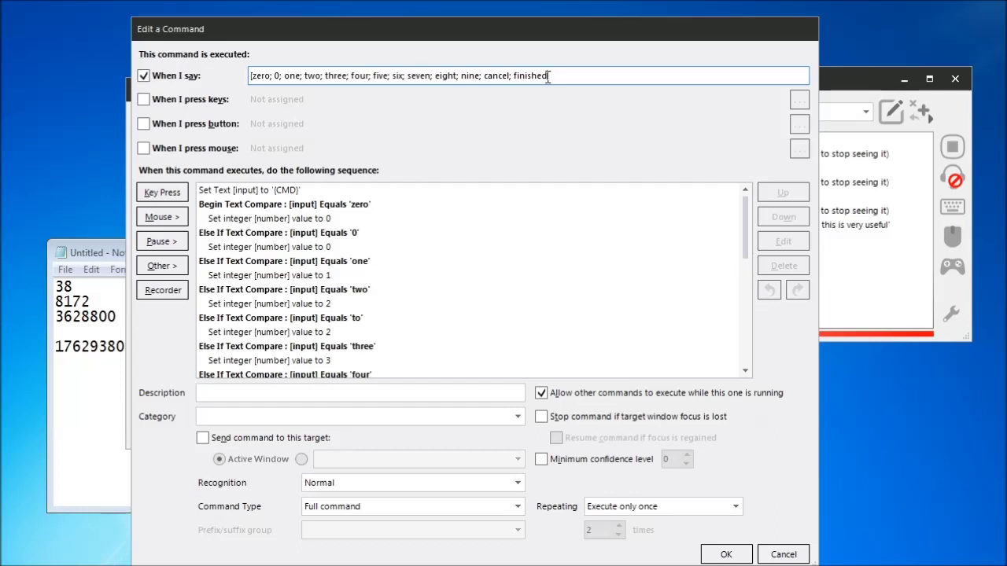
# - Look at the single-digit command's text comparison for 'one' in its action sequence
pyautogui.click(383, 264)
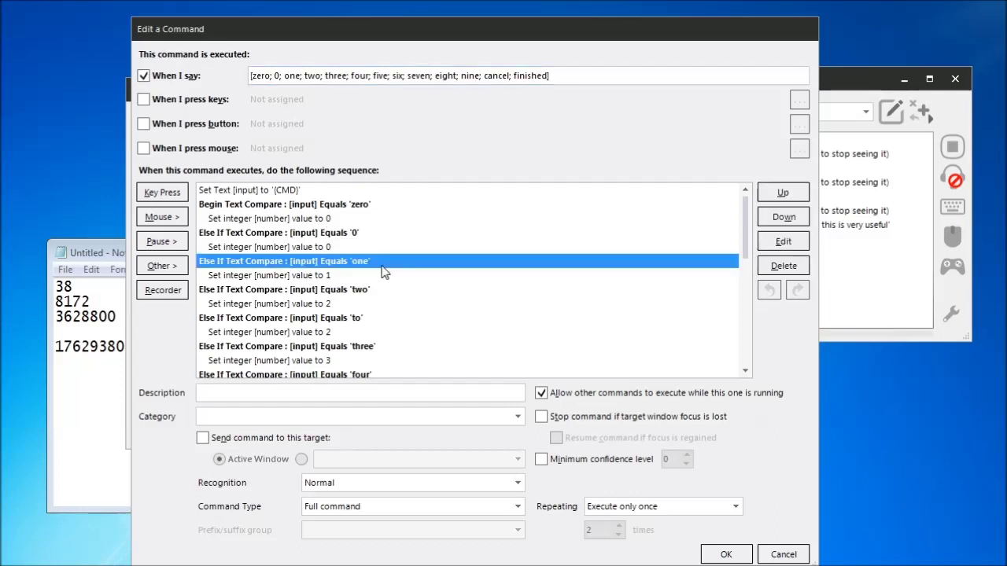